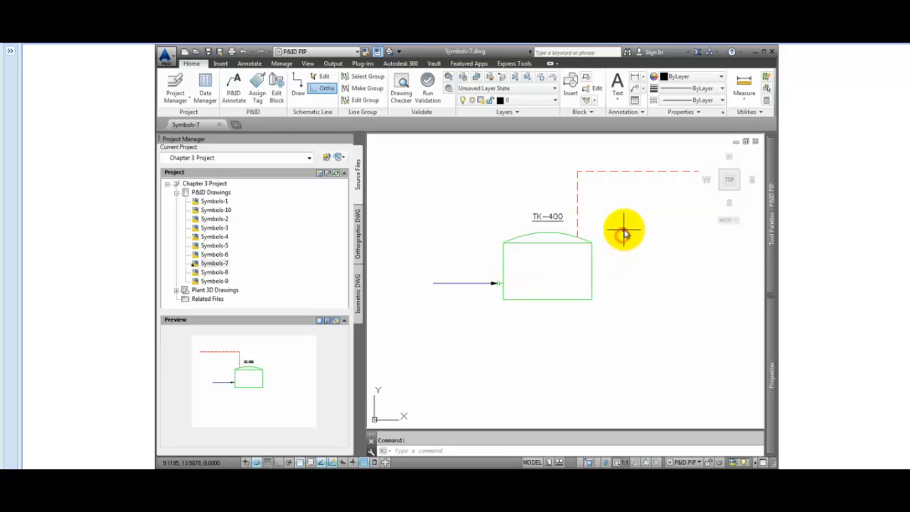
Step: Pan the view so tank TK-400 and its dashed instrument line sit lower-left on screen
mouse_move(624, 233)
middle_down()
mouse_move(587, 250)
mouse_move(553, 297)
mouse_move(574, 299)
middle_up()
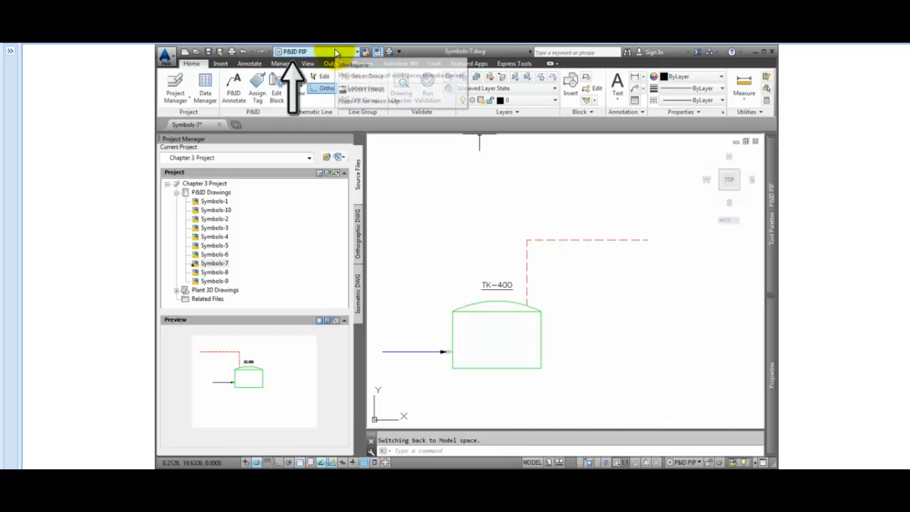
Step: Launch the Control Valve tool from the Valves palette and centre its browser dialog
mouse_move(767, 220)
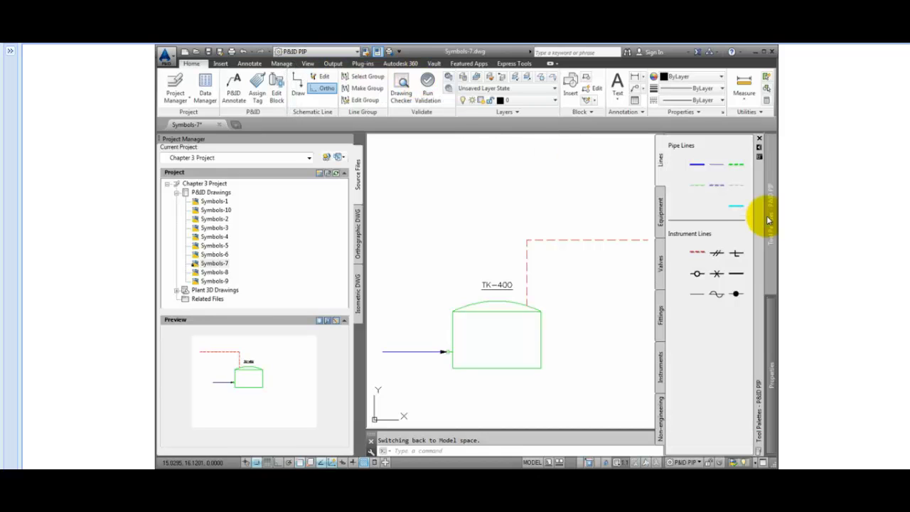
click(660, 268)
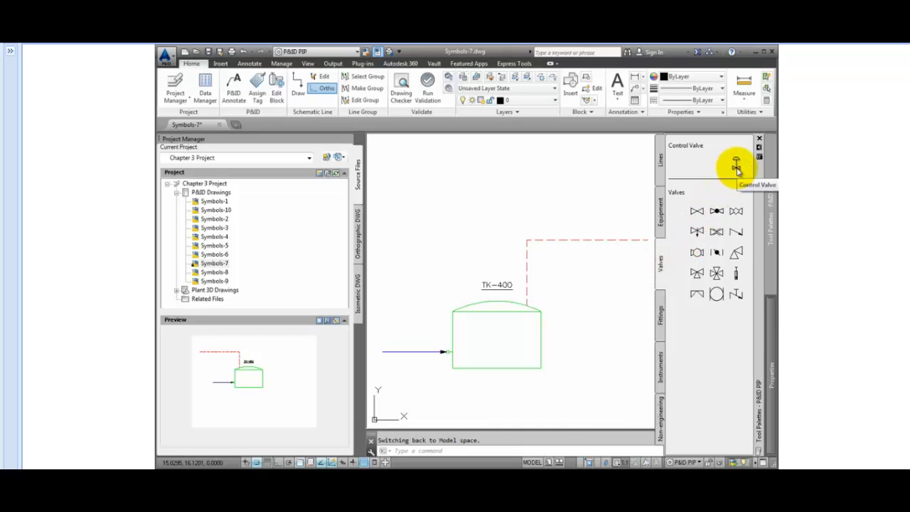
click(735, 166)
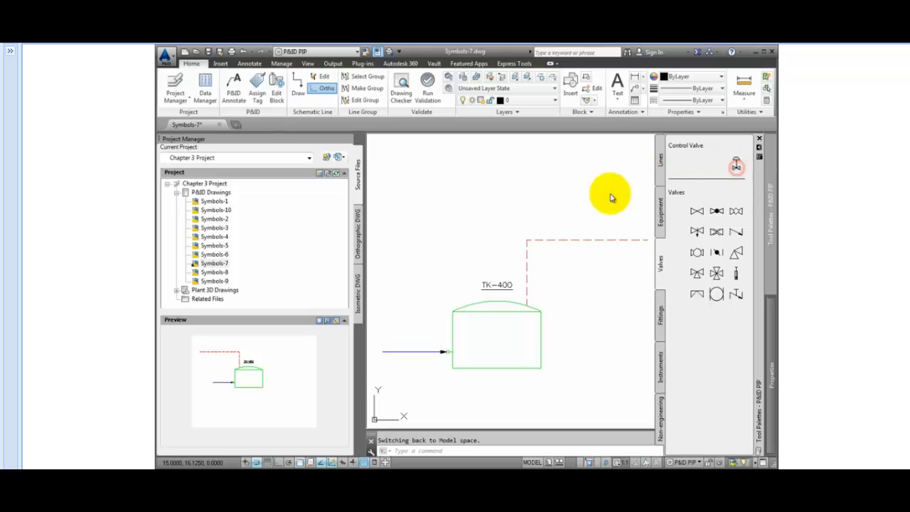
drag(275, 65, 431, 133)
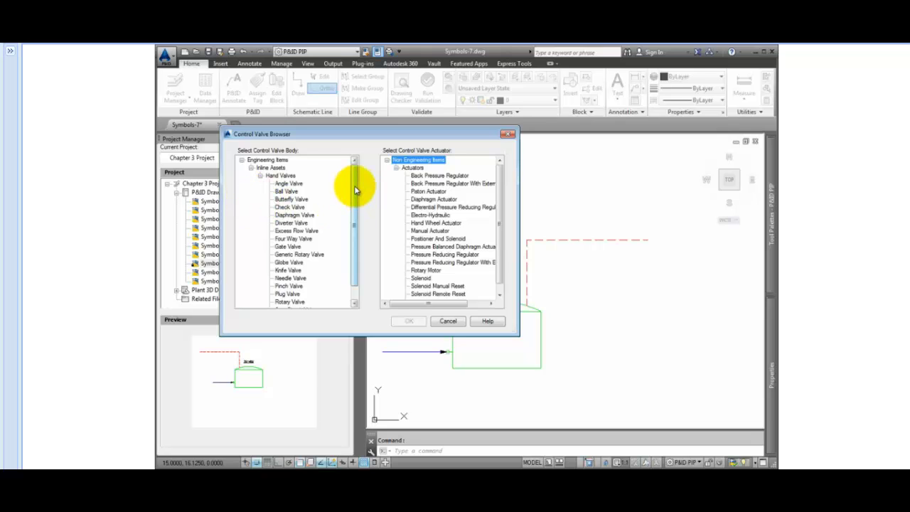
Step: Pick Globe Valve as the body and Pressure Reducing Regulator as the actuator, then confirm
drag(355, 196, 358, 220)
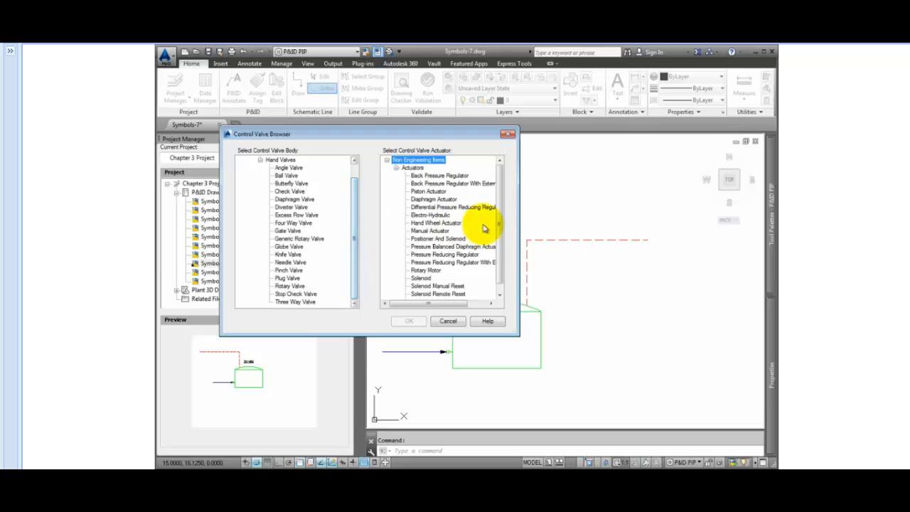
drag(501, 214, 507, 248)
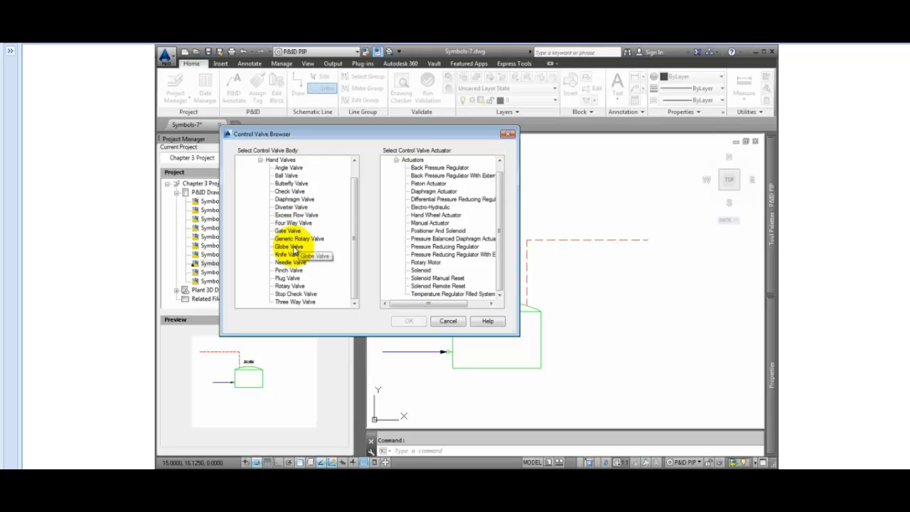
click(293, 249)
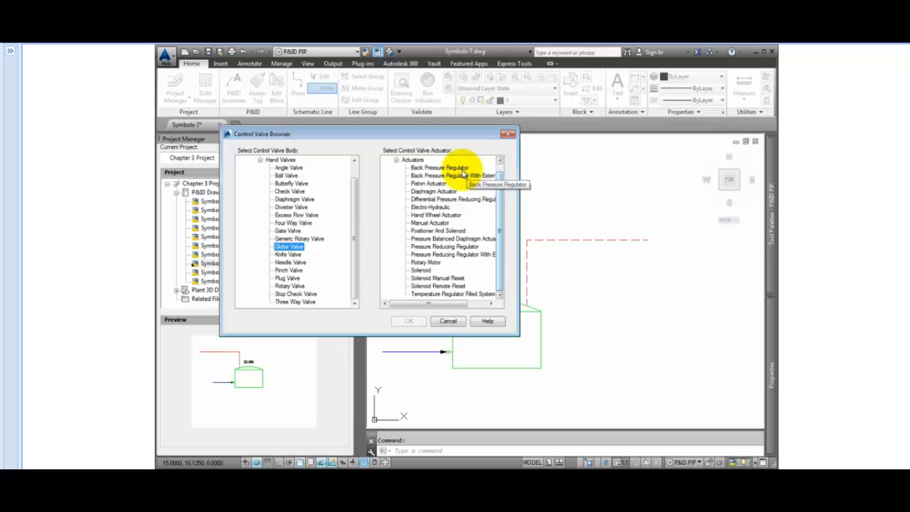
click(463, 246)
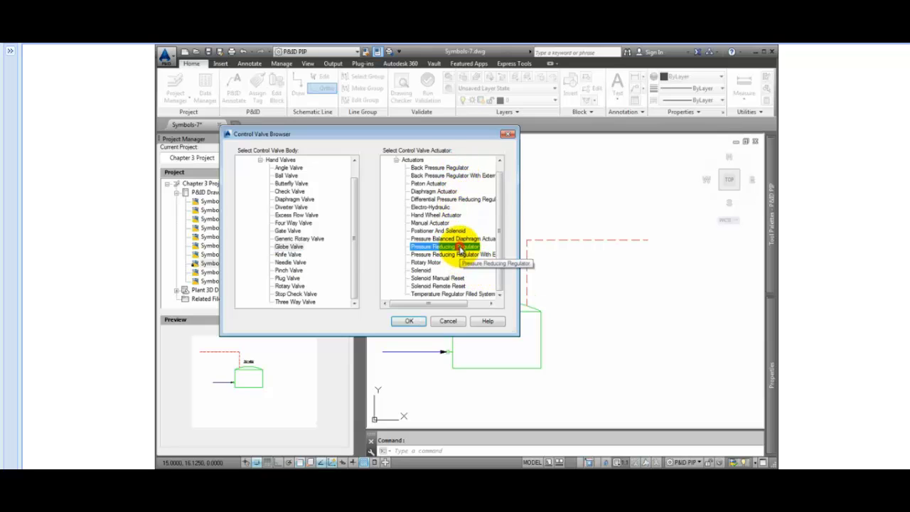
click(409, 320)
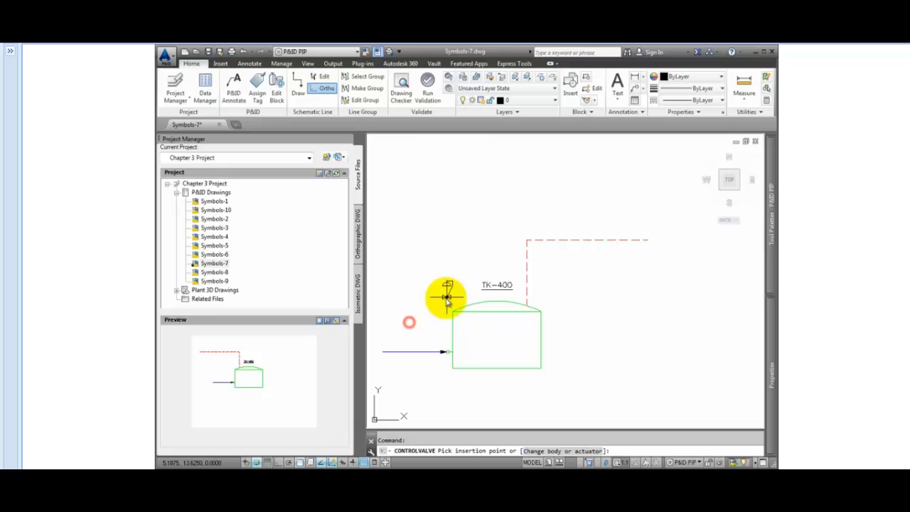
Step: Insert the control valve on the red dashed line above TK-400 and zoom in on it
click(580, 240)
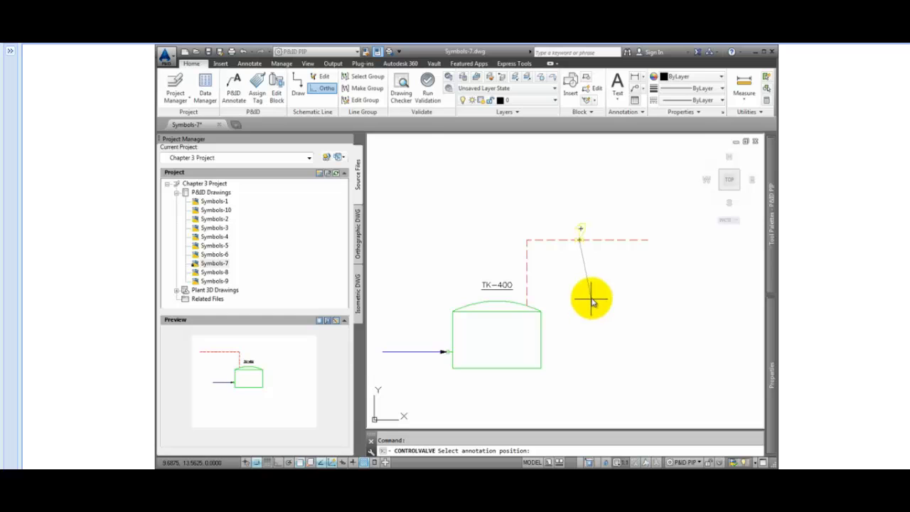
scroll(592, 302, up, 4)
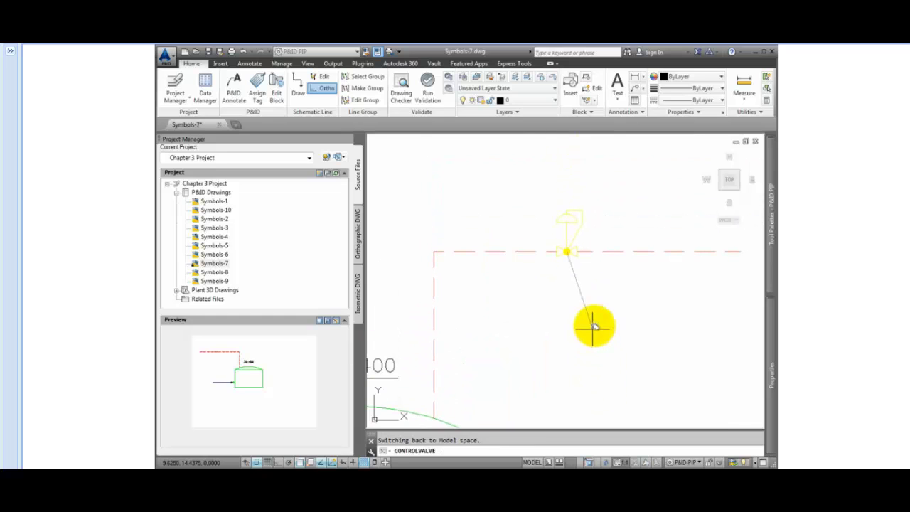
middle_drag(587, 301, 589, 329)
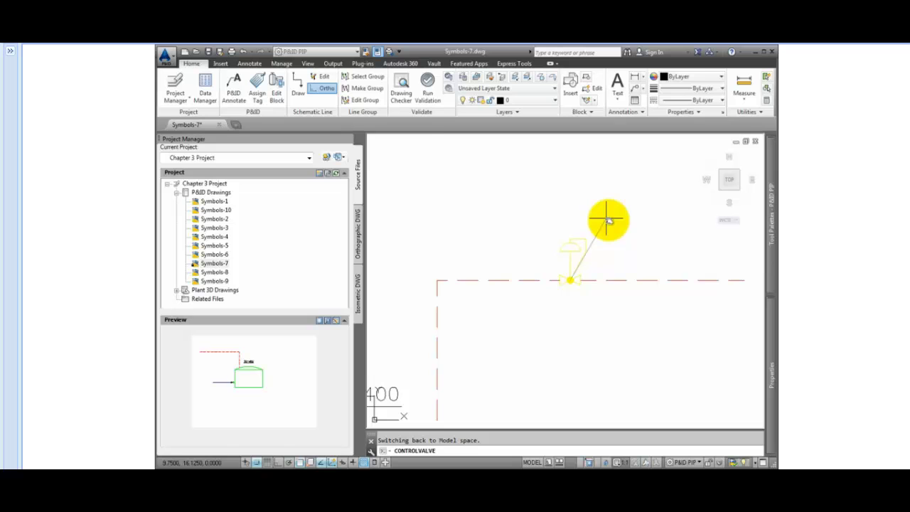
Step: Place the annotation near the valve and assign loop number 300, tagging it CV-300
click(608, 220)
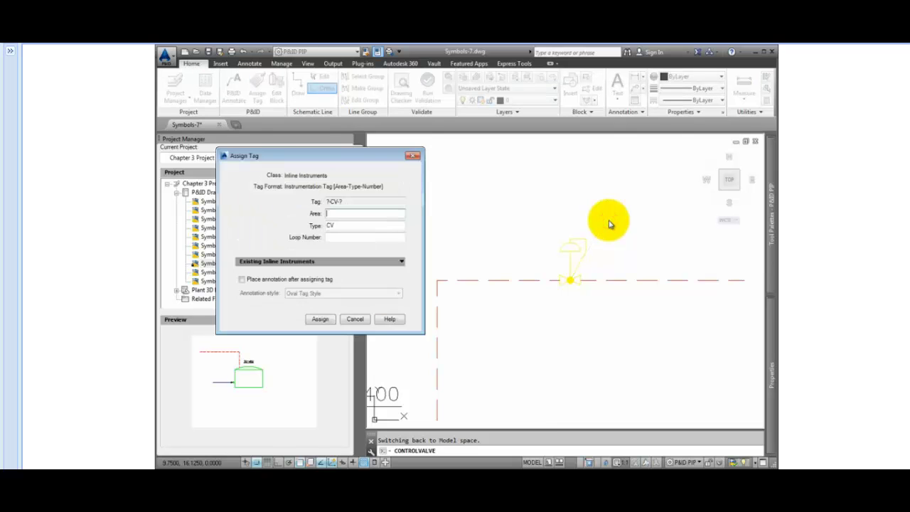
click(343, 213)
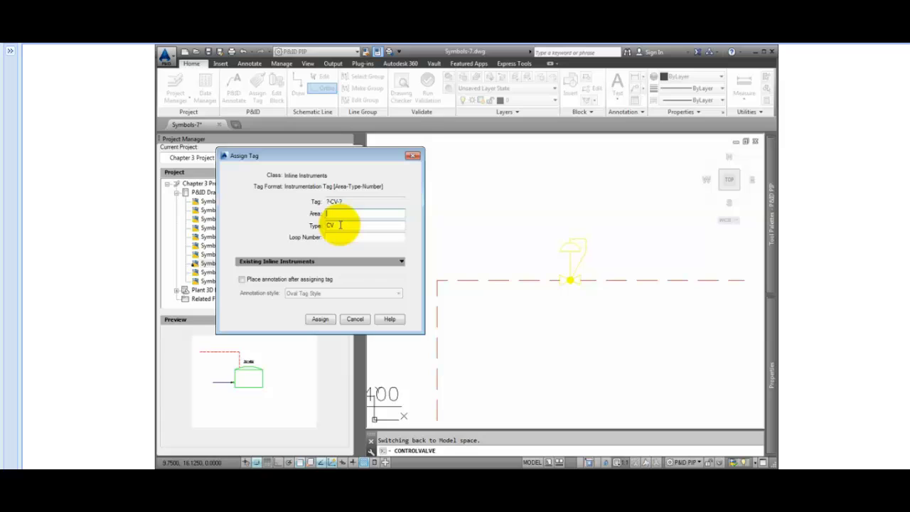
click(336, 237)
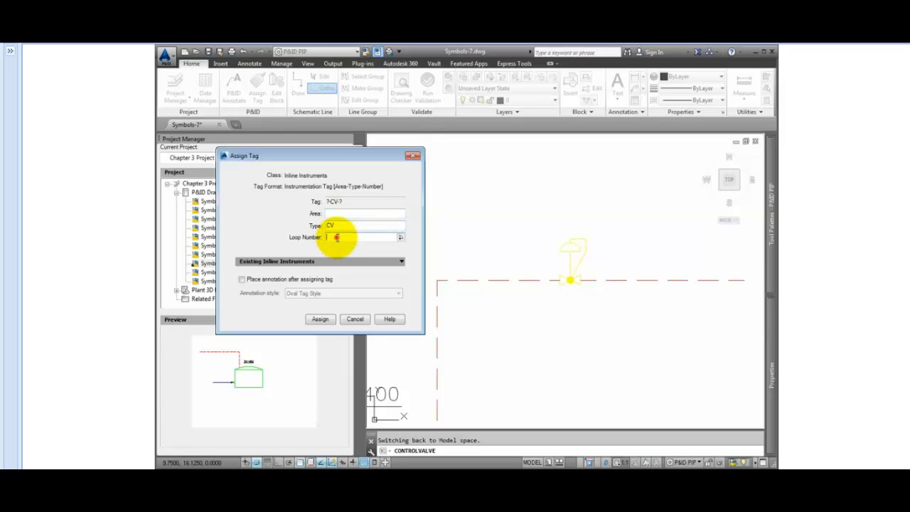
text(300)
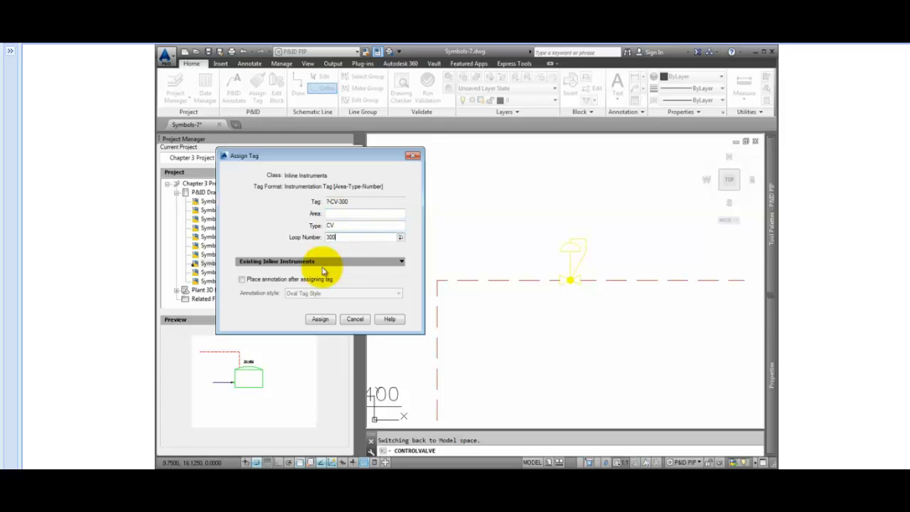
click(310, 280)
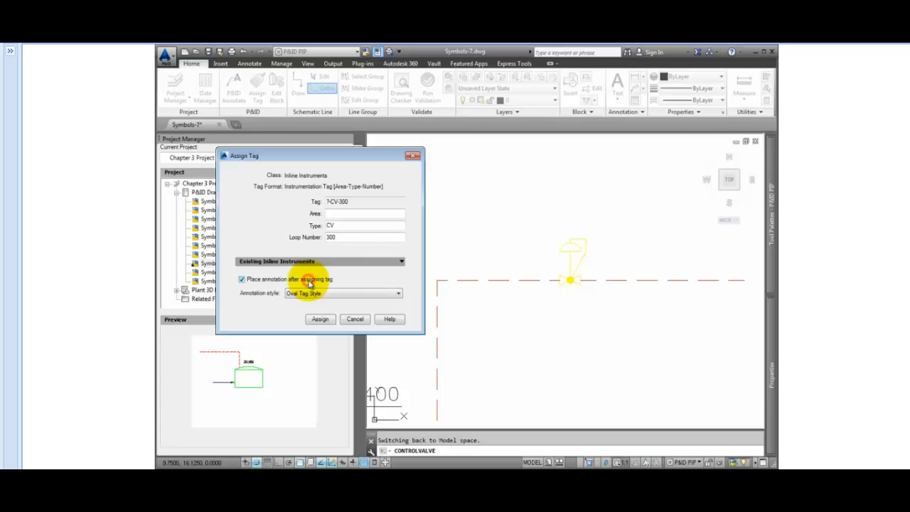
click(242, 280)
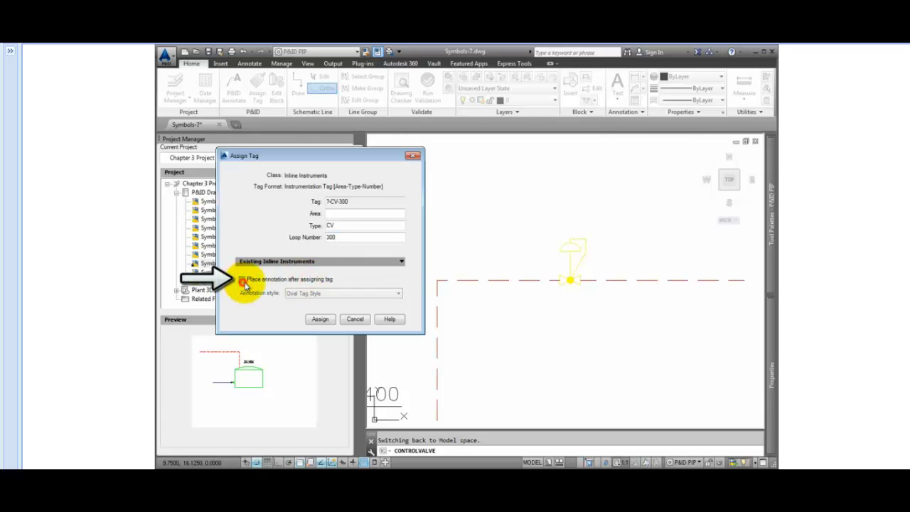
click(321, 320)
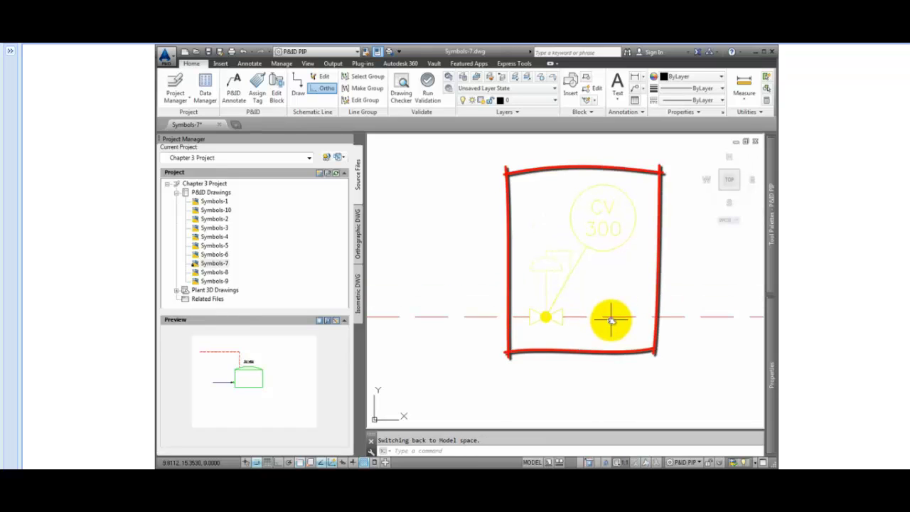
Step: Recolour the Instrument layer to blue in the Layer Properties Manager via LA
click(558, 311)
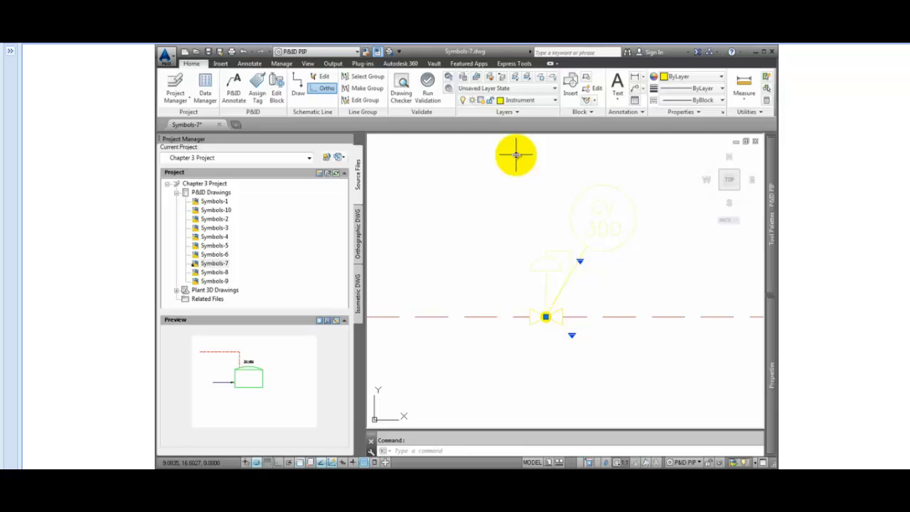
key(Escape)
text(la)
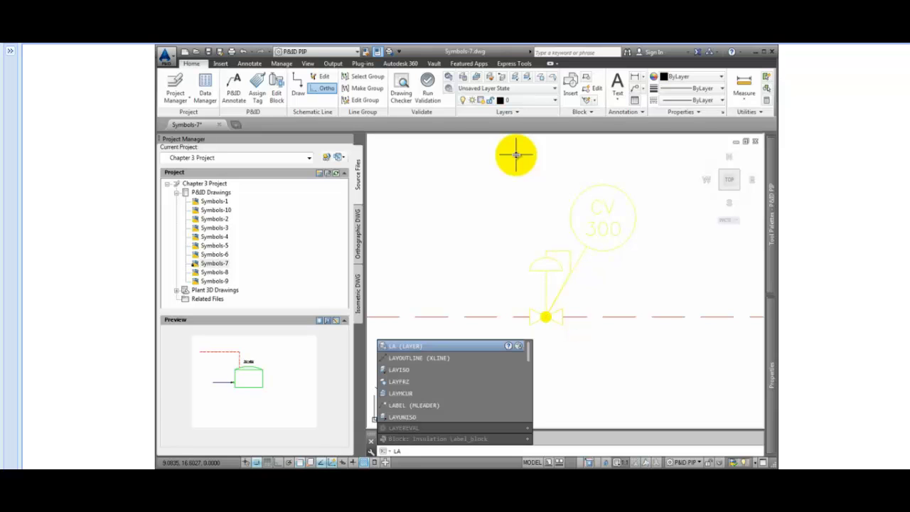
key(Return)
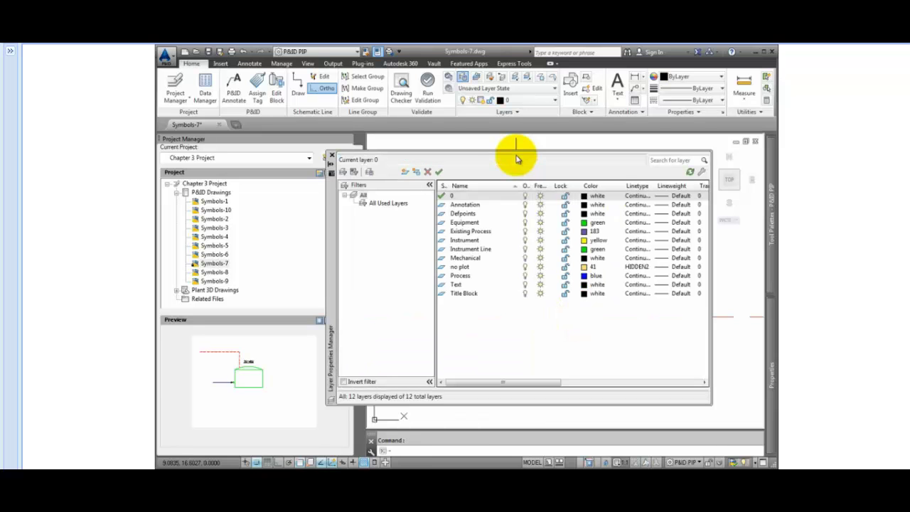
click(594, 241)
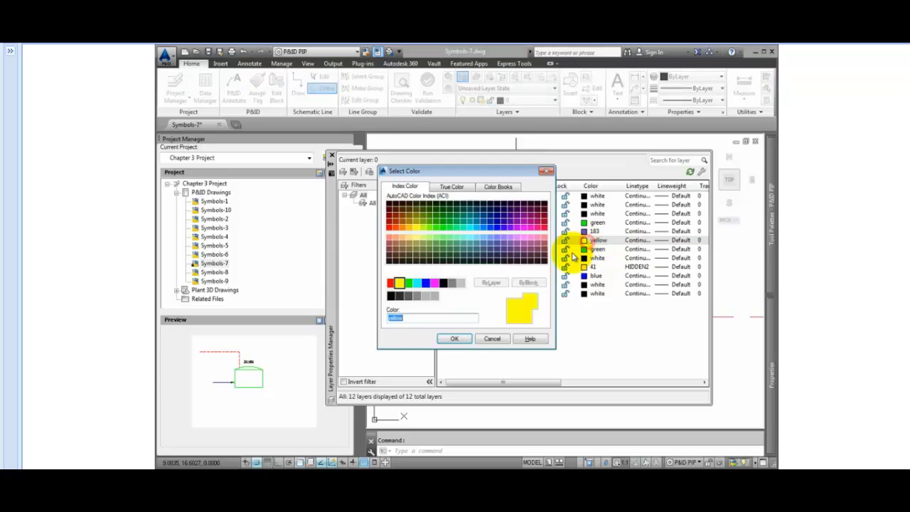
click(425, 282)
click(451, 339)
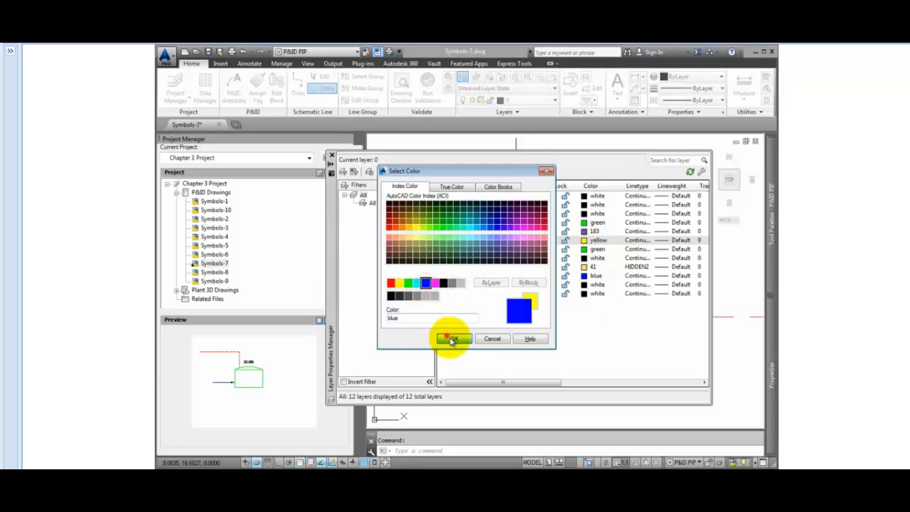
click(329, 153)
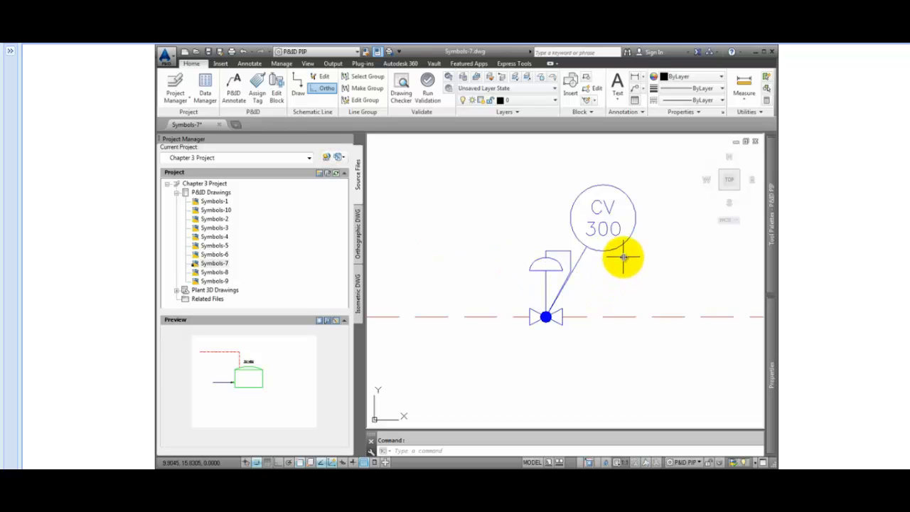
Step: Grip-move the CV 300 valve further left along the dashed instrument line
click(565, 251)
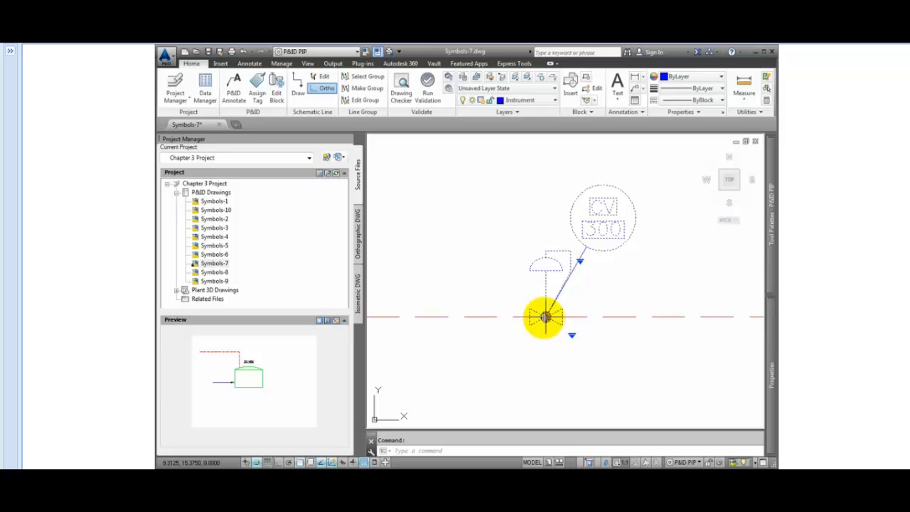
click(545, 316)
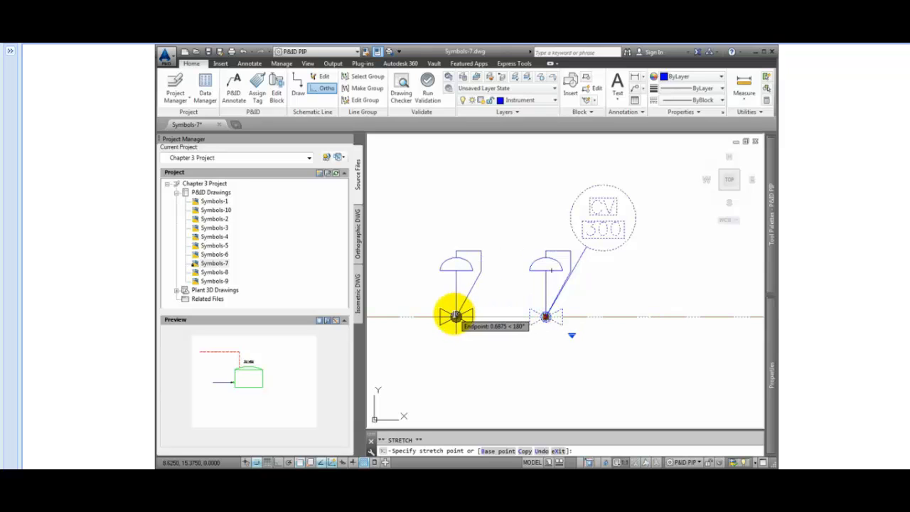
click(455, 317)
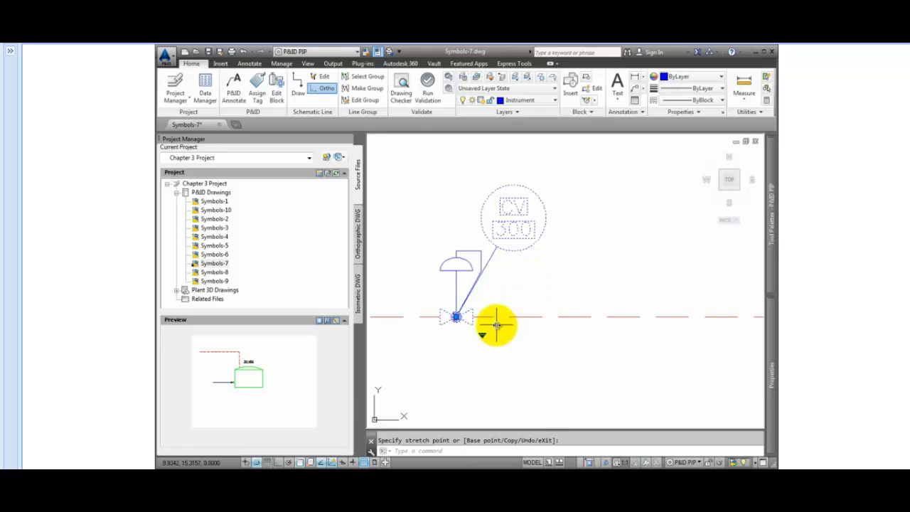
key(Escape)
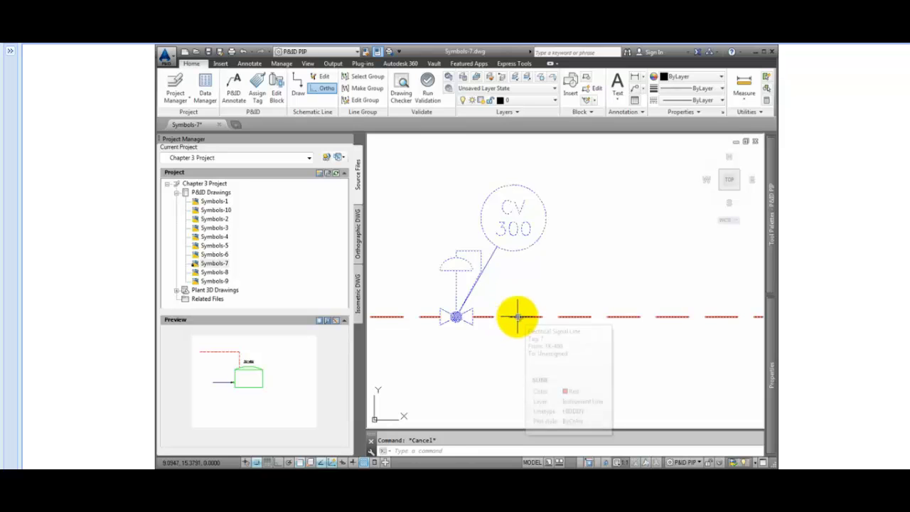
key(Escape)
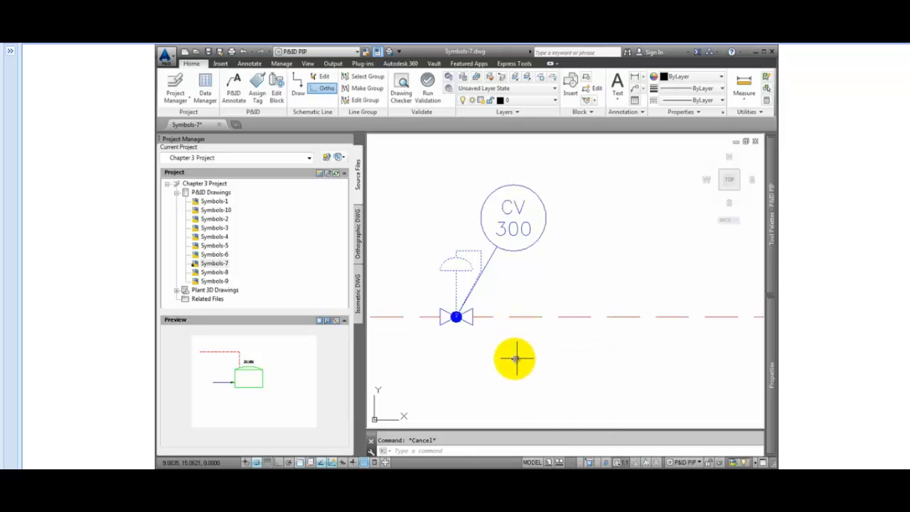
mouse_move(504, 344)
middle_down()
mouse_move(516, 331)
mouse_move(579, 319)
middle_up()
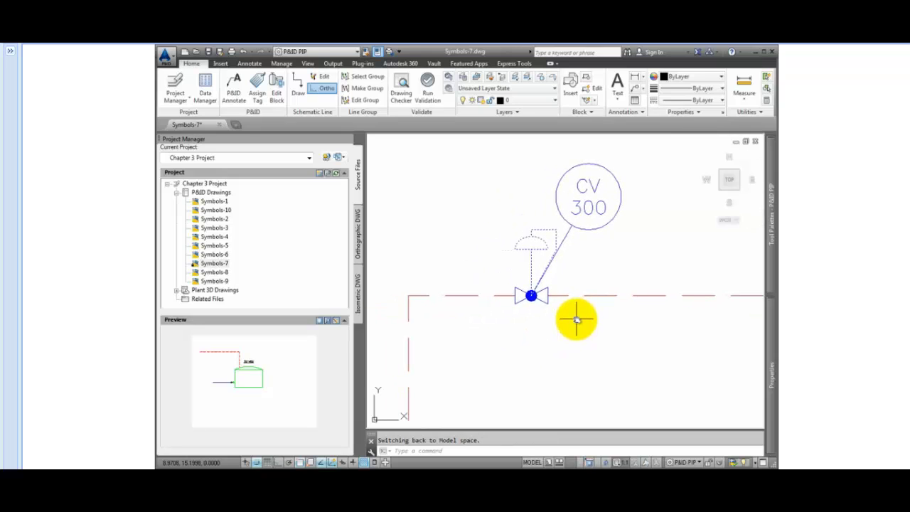
scroll(576, 320, down, 2)
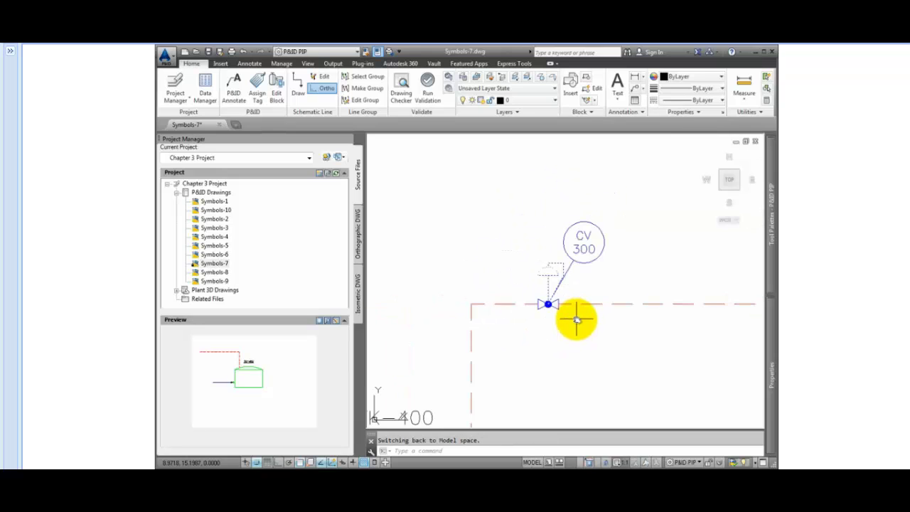
Step: Grip-stretch the CV 300 tag bubble down below the pipe
key(Escape)
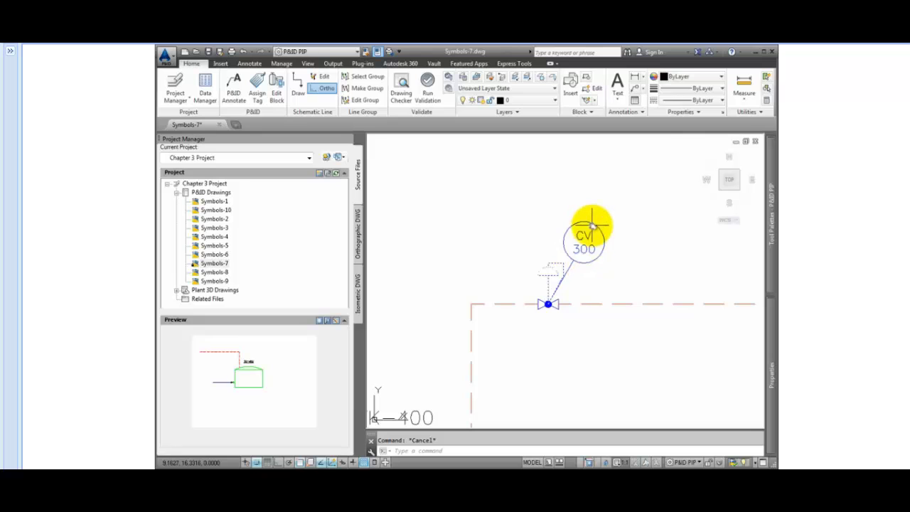
click(585, 238)
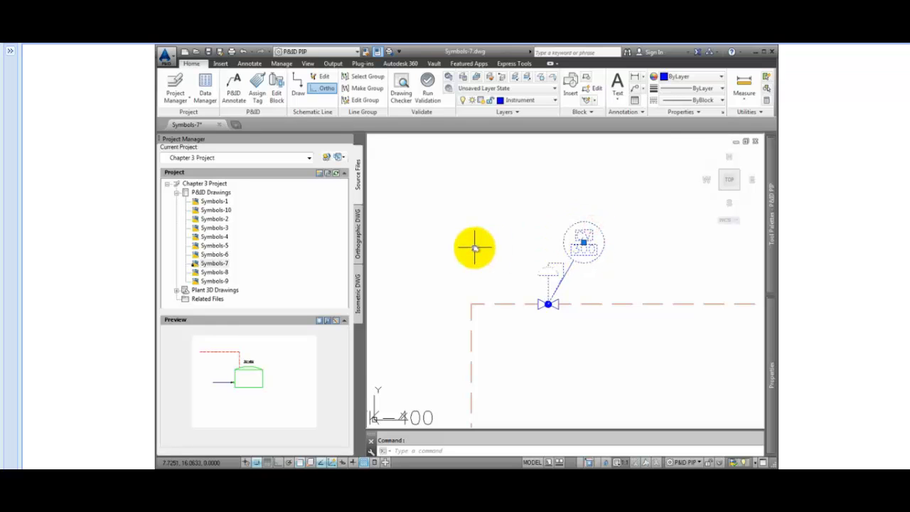
click(583, 242)
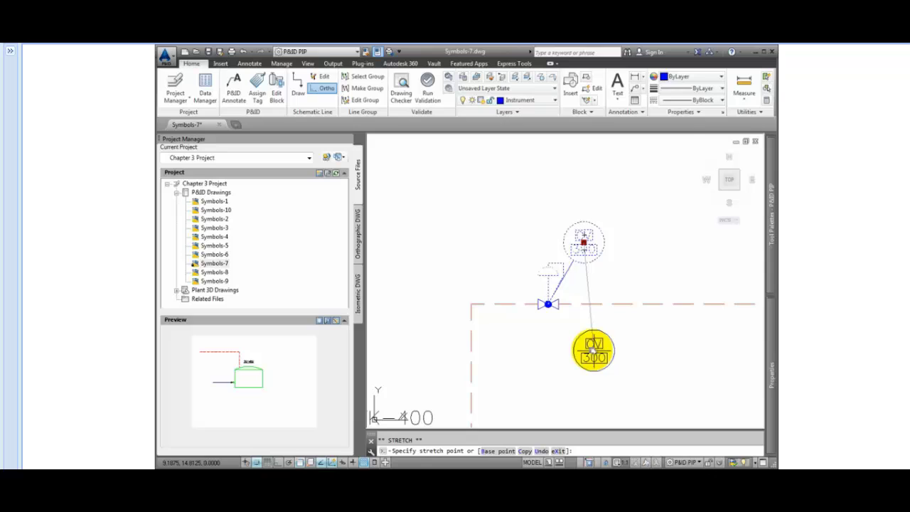
click(588, 350)
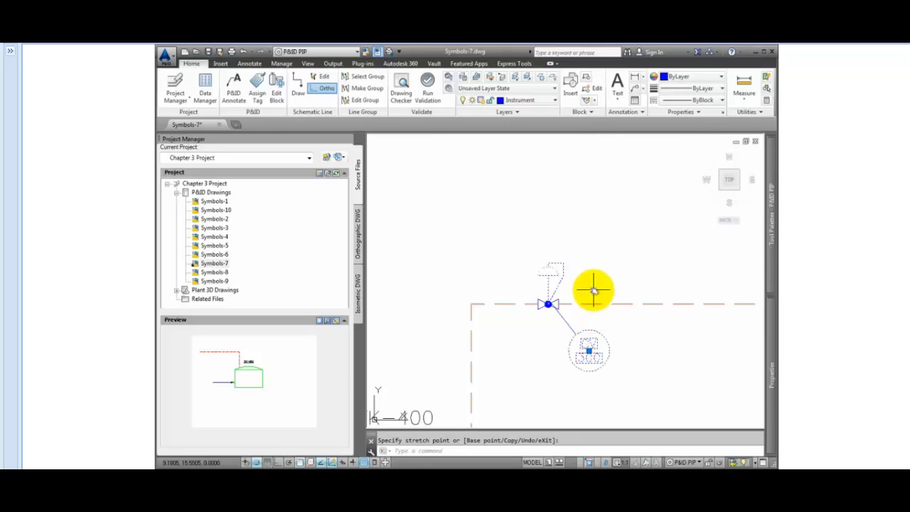
key(Escape)
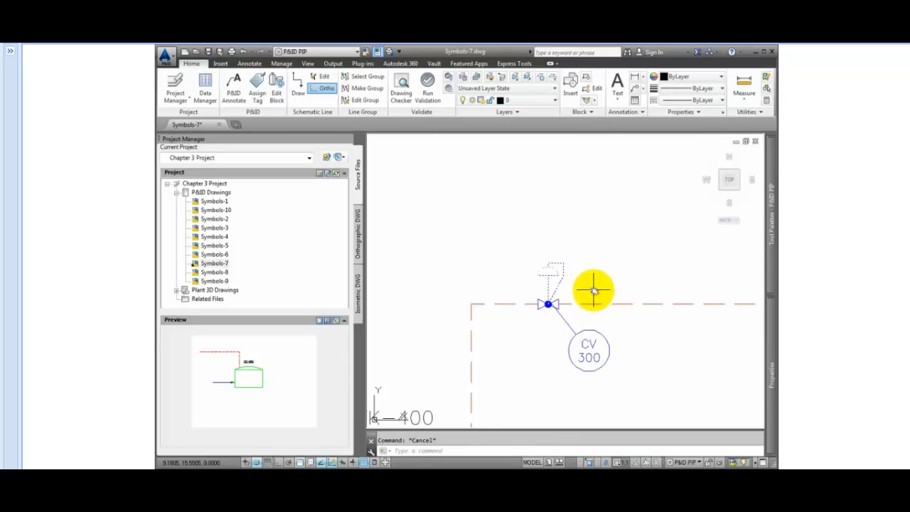
Step: Move the CV 300 tag back above the line, to the right of the valve
click(589, 349)
click(590, 349)
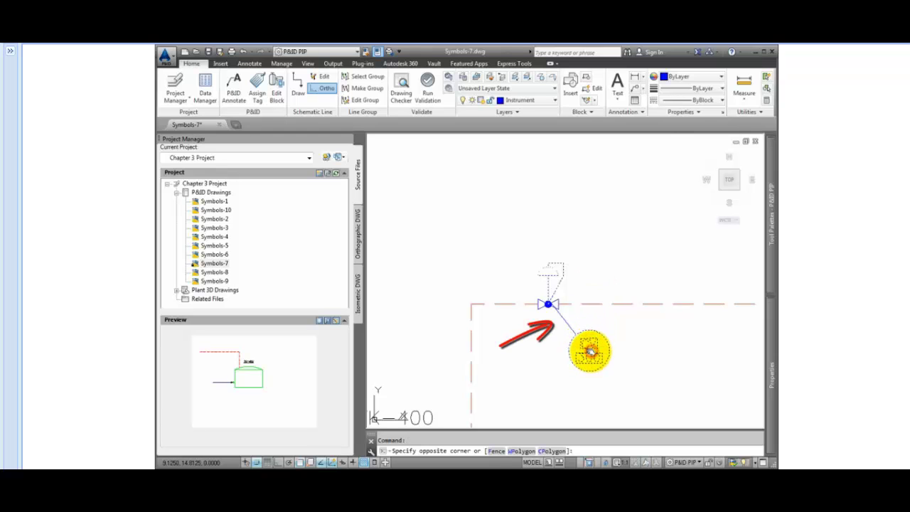
click(588, 350)
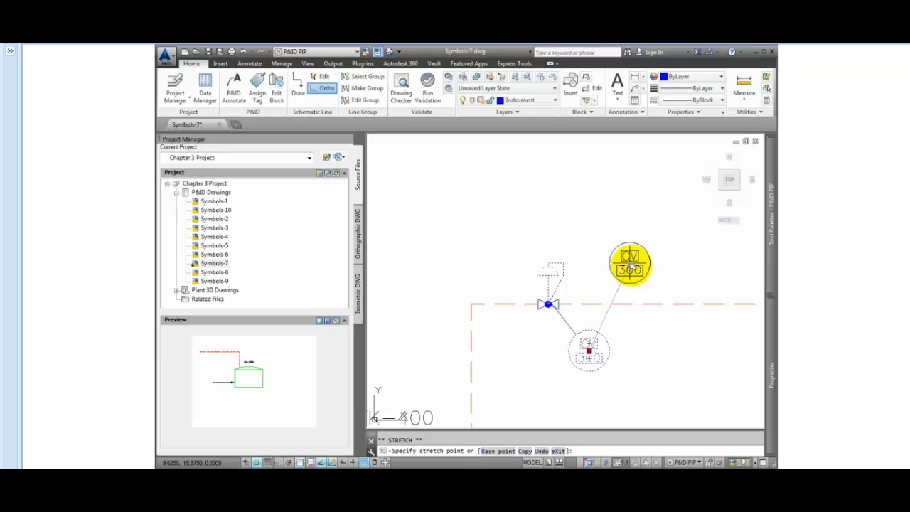
click(630, 267)
key(Escape)
click(559, 265)
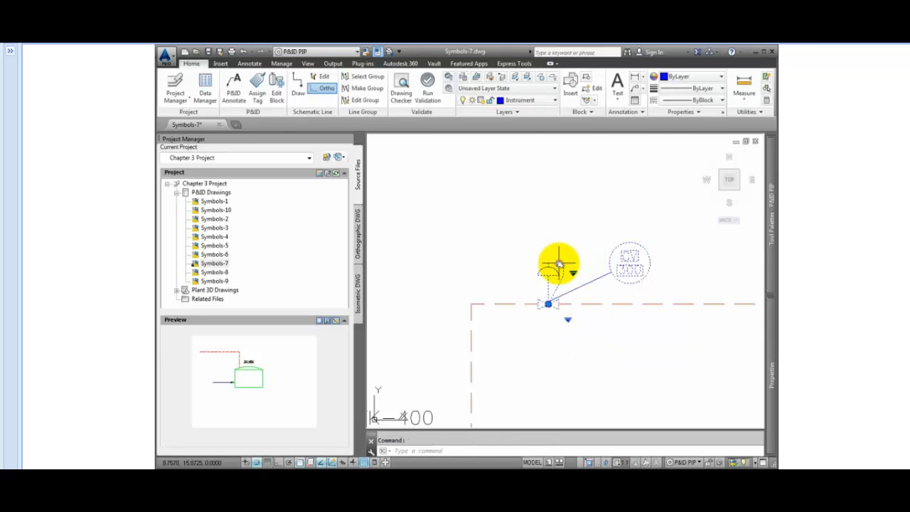
Step: Substitute the valve's regulator actuator with a Rotary Motor actuator, shown as an M circle
right_click(539, 387)
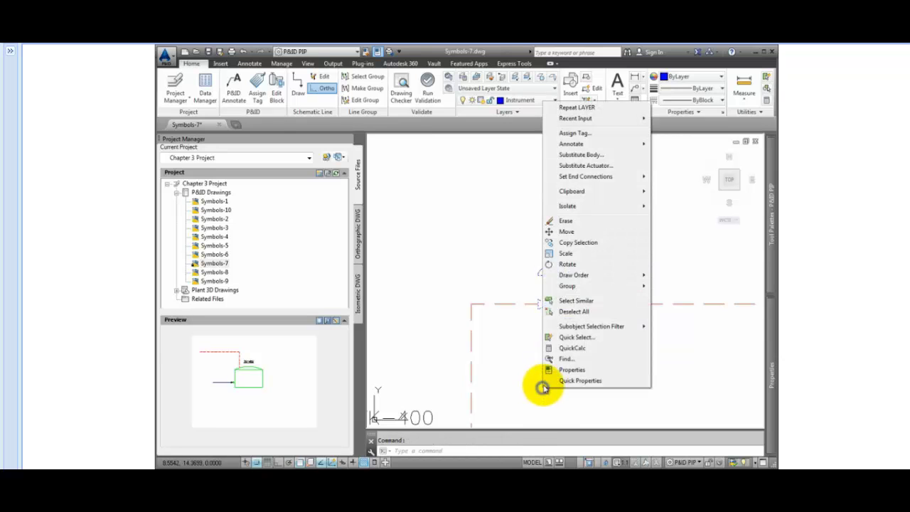
click(602, 167)
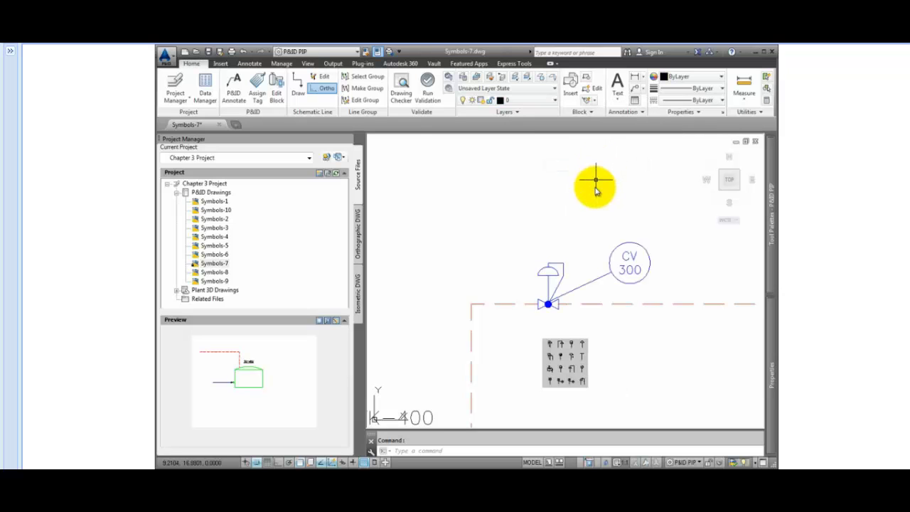
click(551, 342)
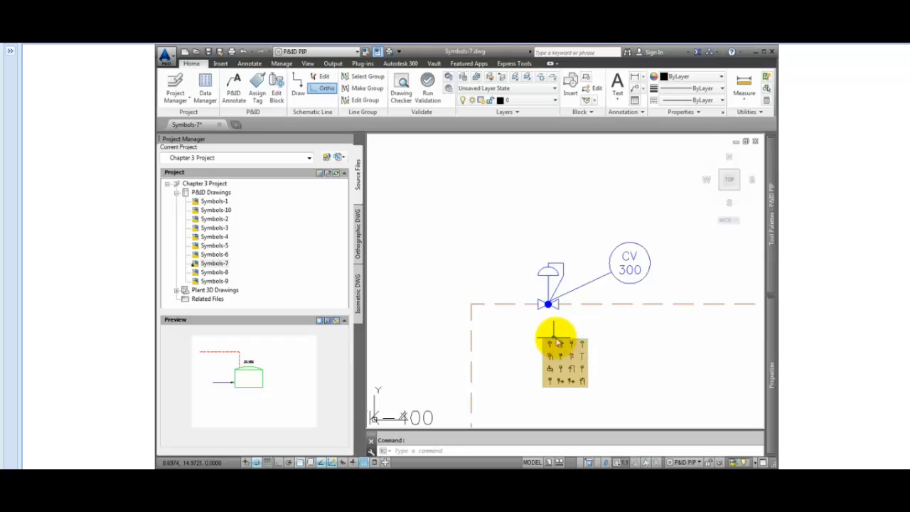
click(581, 368)
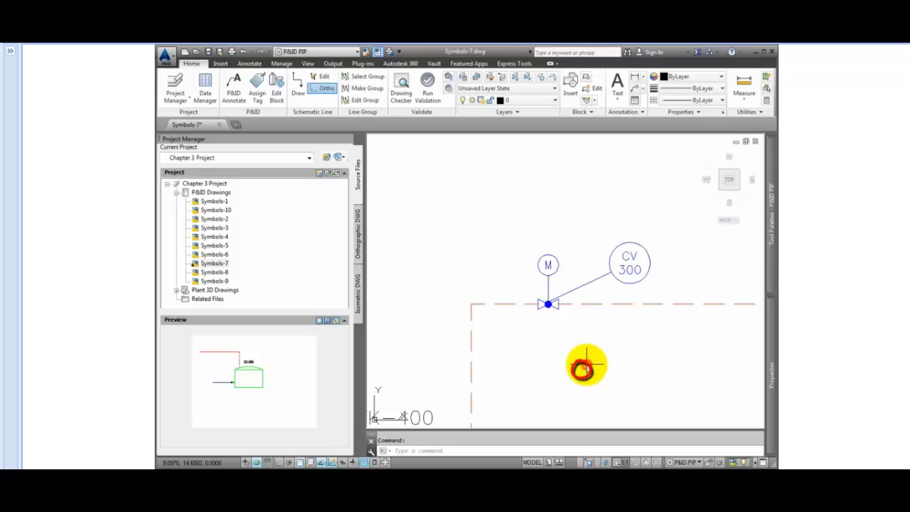